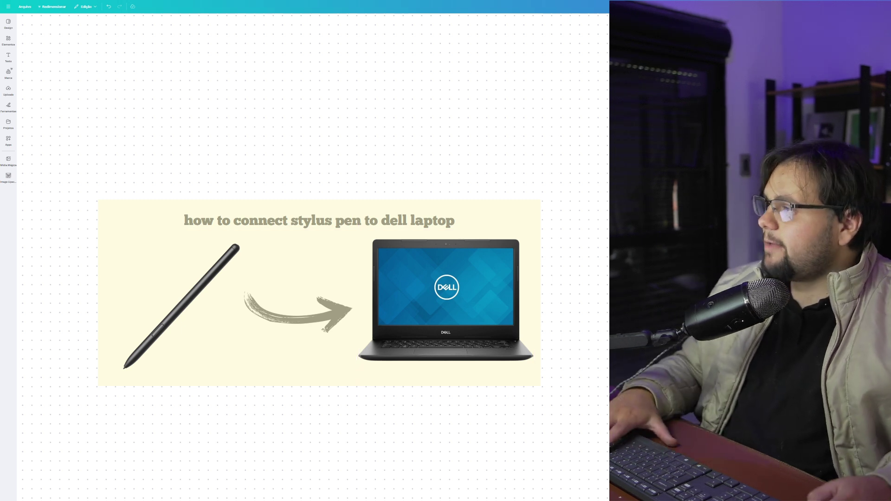
pyautogui.scroll(-5, 570, 332)
pyautogui.scroll(-5, 570, 332)
pyautogui.scroll(-5, 570, 332)
pyautogui.scroll(-3, 571, 332)
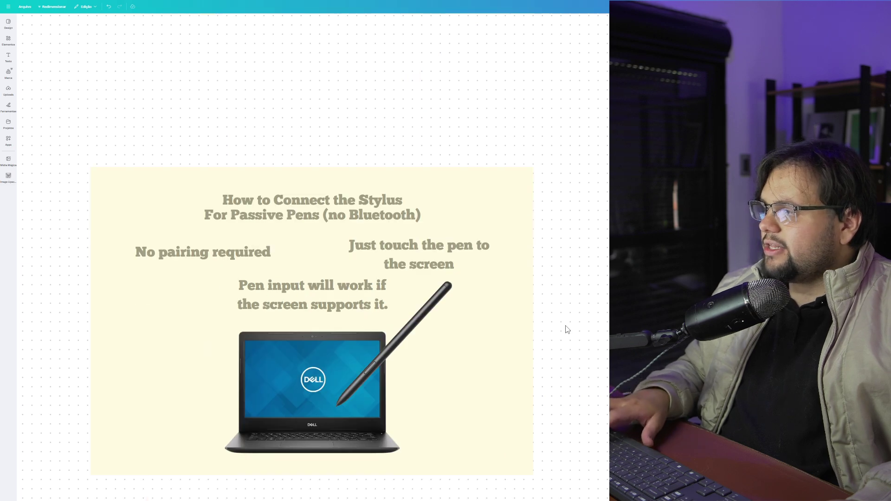
# Zoom out the whiteboard to see all the stylus step cards at once
pyautogui.hotkey('ctrl', '-')
pyautogui.hotkey('ctrl', '-')
pyautogui.scroll(-5, 488, 279)
pyautogui.scroll(-3, 487, 279)
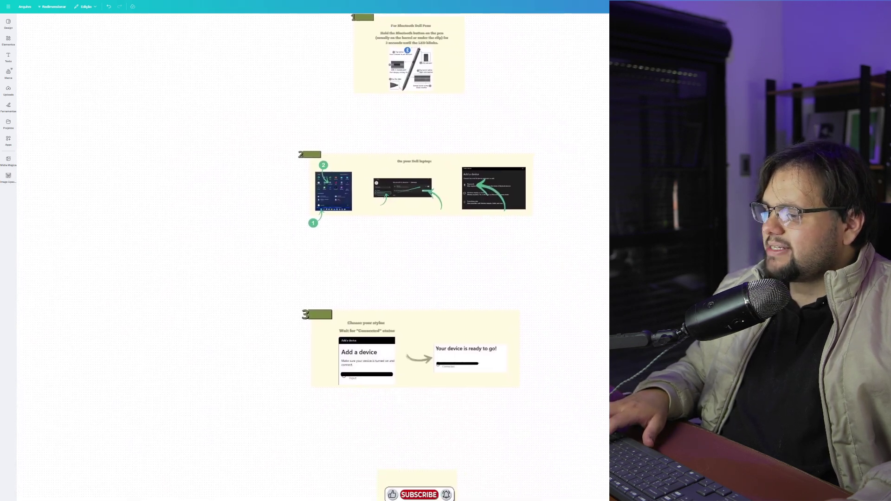
pyautogui.scroll(2, 487, 278)
pyautogui.scroll(5, 487, 348)
pyautogui.scroll(3, 550, 426)
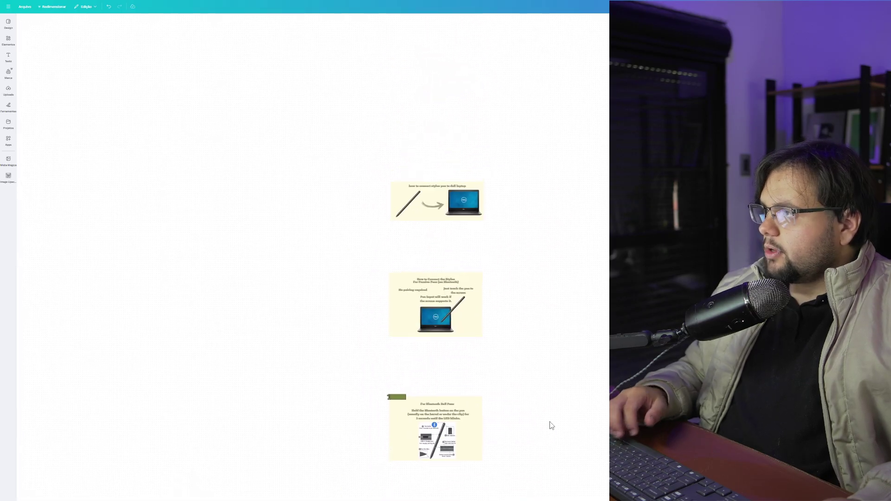
pyautogui.scroll(3, 417, 291)
pyautogui.scroll(3, 417, 291)
pyautogui.scroll(2, 416, 292)
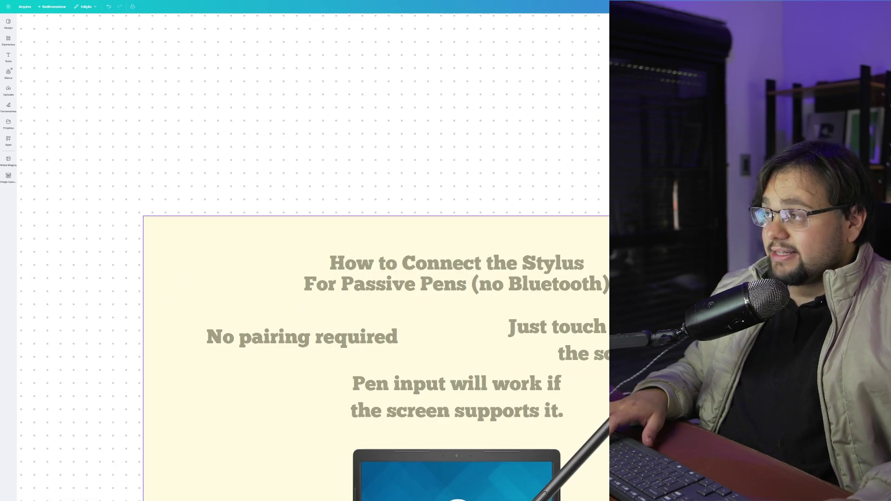
pyautogui.scroll(3, 417, 291)
pyautogui.scroll(-2, 417, 291)
pyautogui.scroll(-2, 390, 244)
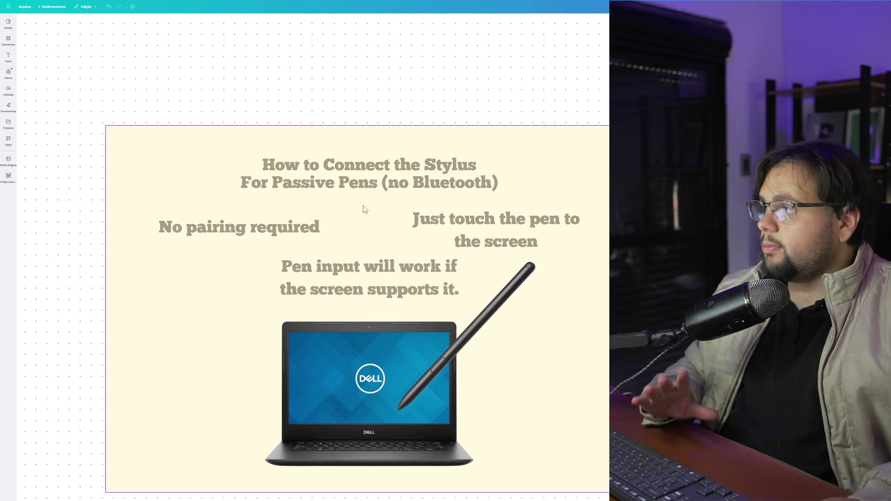
pyautogui.scroll(-1, 400, 209)
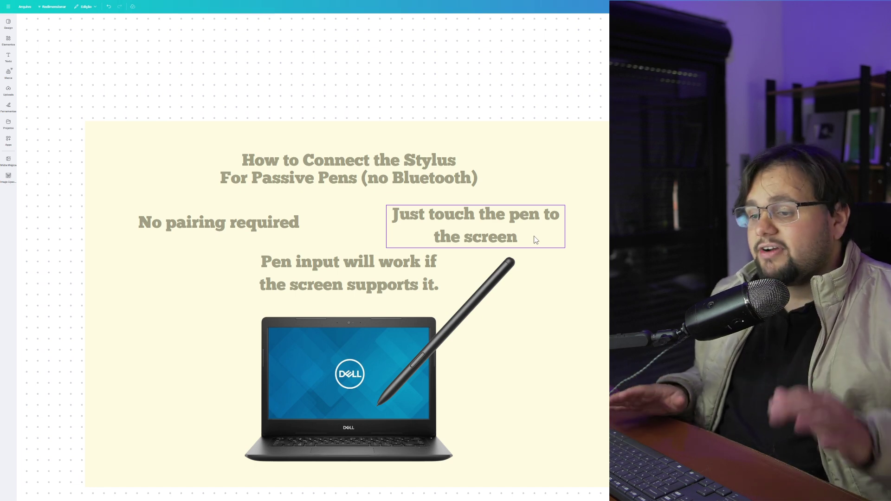
pyautogui.scroll(-5, 589, 288)
pyautogui.scroll(-5, 590, 289)
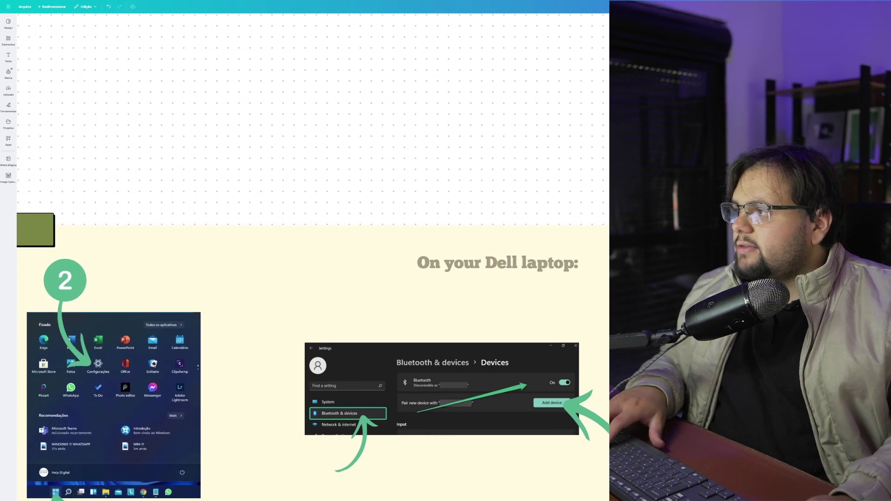
pyautogui.scroll(-5, 313, 279)
pyautogui.scroll(3, 313, 278)
pyautogui.hscroll(2, 278, 313)
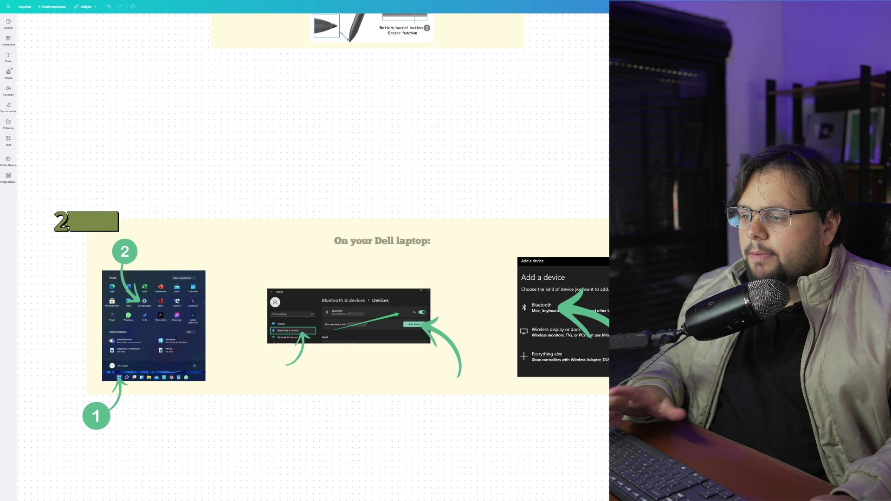
pyautogui.scroll(5, 70, 362)
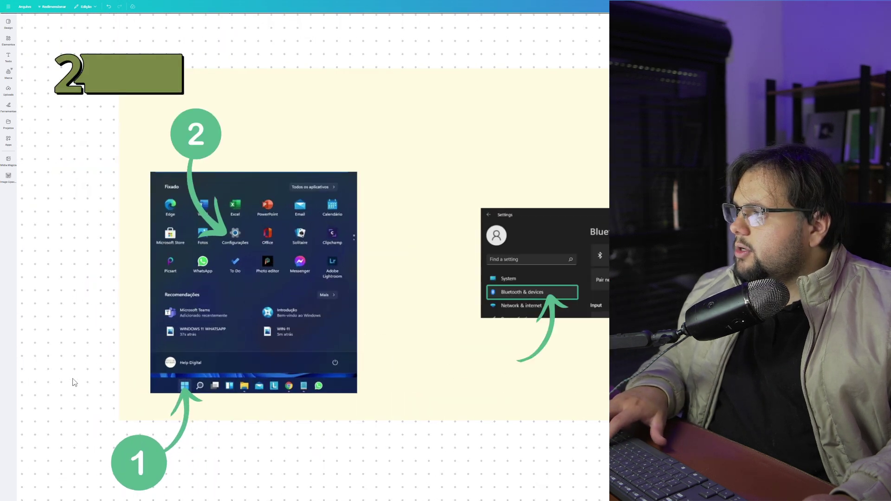
pyautogui.scroll(4, 209, 418)
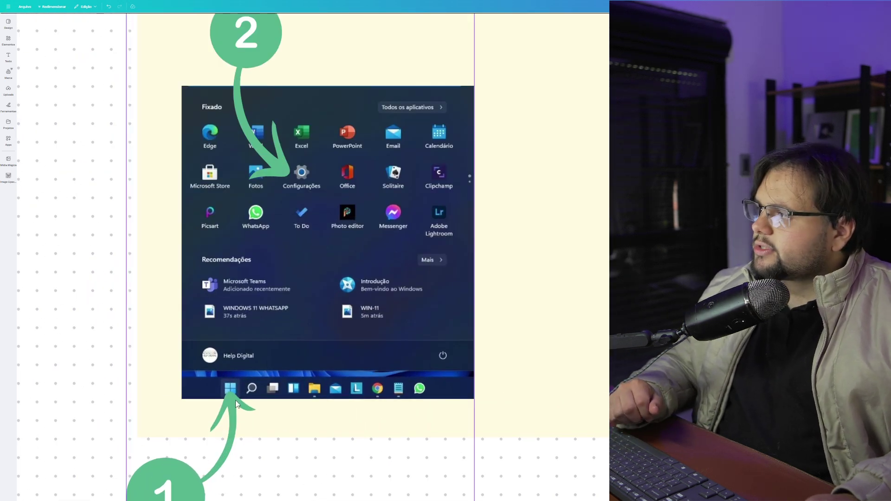
pyautogui.hscroll(2, 209, 251)
# Inspect the Start menu and Bluetooth settings screenshots on the step 2 card, then deselect
pyautogui.click(284, 250)
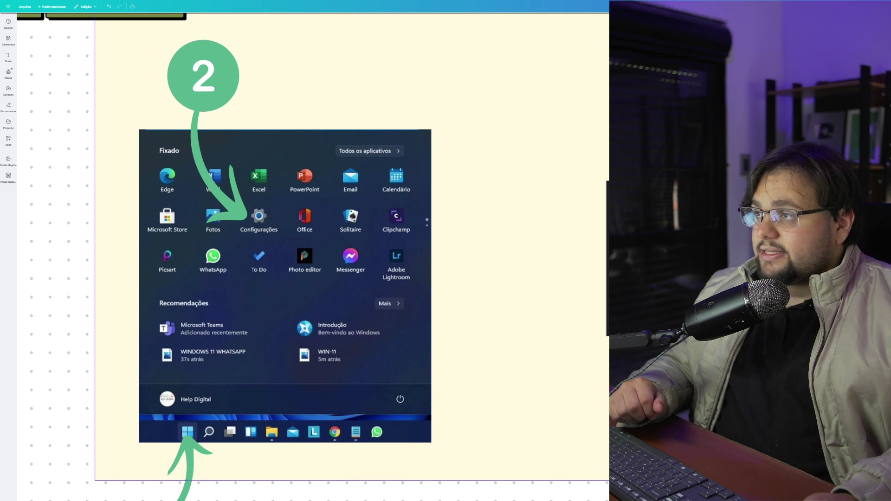
pyautogui.hscroll(5, 262, 224)
pyautogui.hscroll(5, 262, 250)
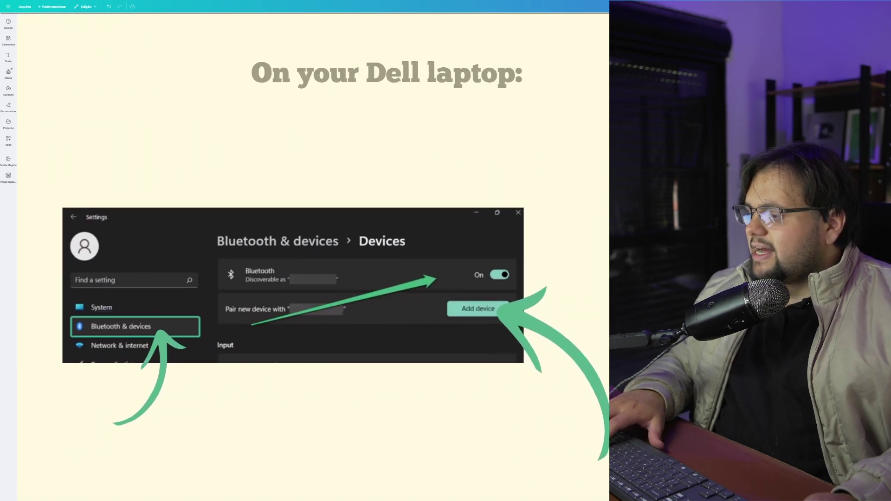
pyautogui.click(217, 332)
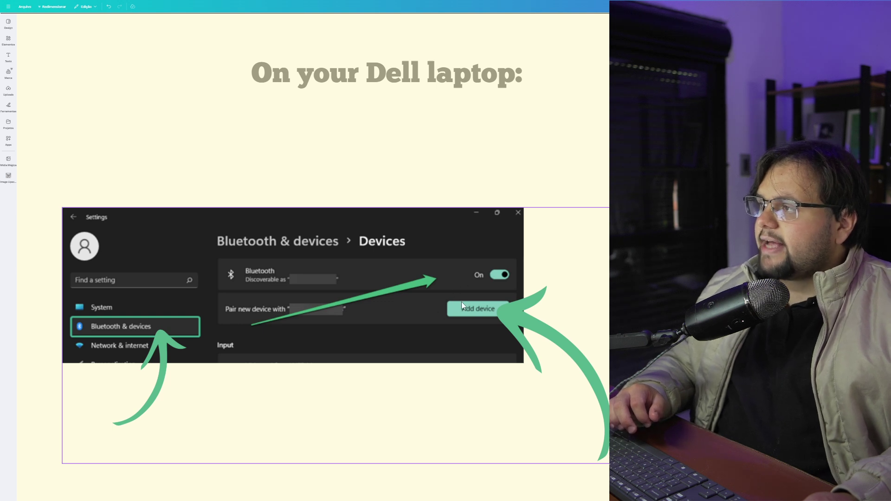
pyautogui.press('Escape')
pyautogui.hscroll(8, 279, 279)
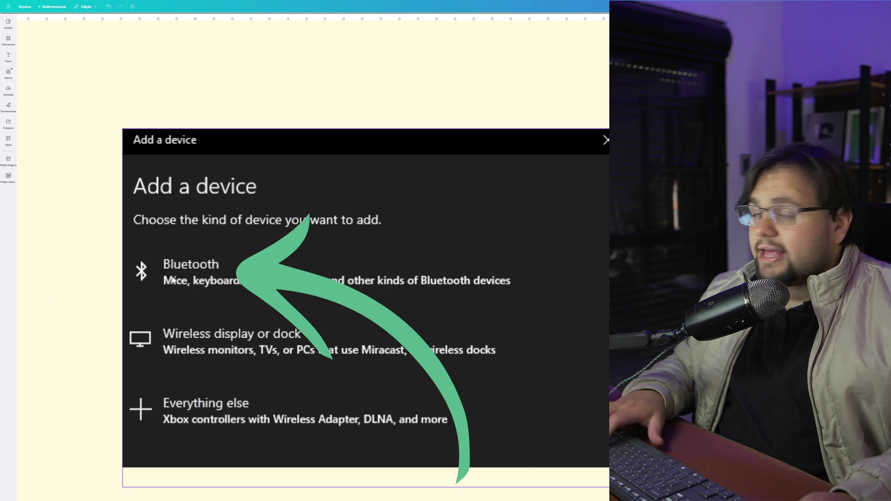
pyautogui.scroll(-5, 279, 279)
pyautogui.scroll(-5, 279, 279)
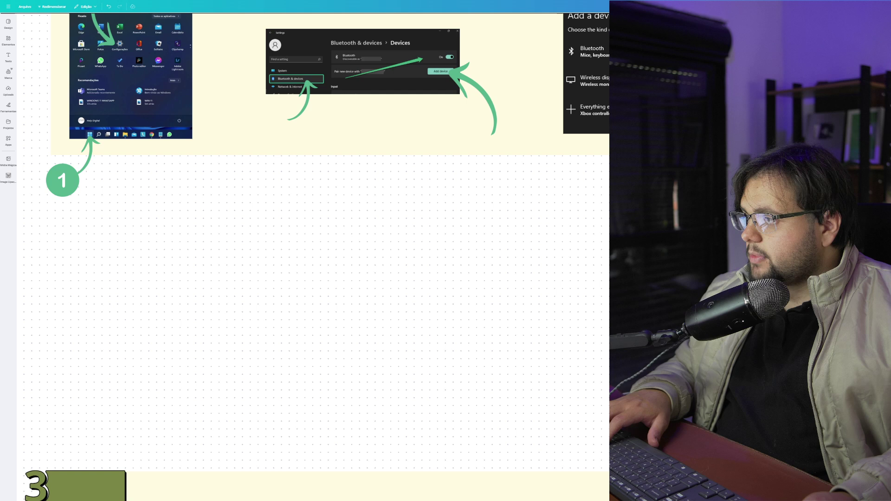
pyautogui.scroll(-5, 279, 279)
pyautogui.scroll(3, 279, 279)
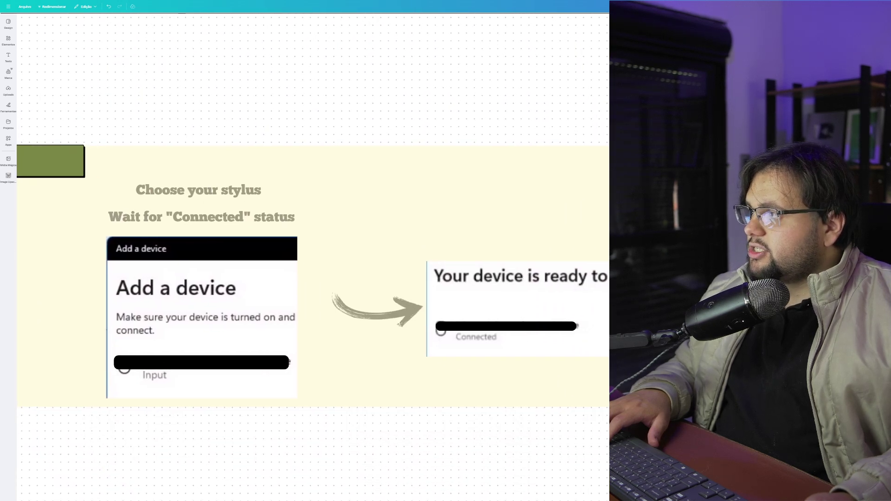
pyautogui.hscroll(2, 272, 160)
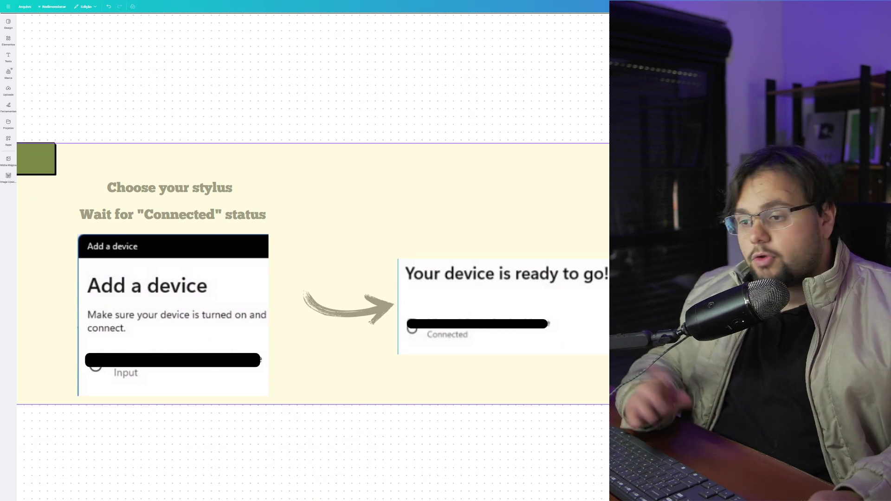
pyautogui.scroll(-5, 409, 327)
pyautogui.scroll(-5, 348, 279)
pyautogui.scroll(-3, 348, 279)
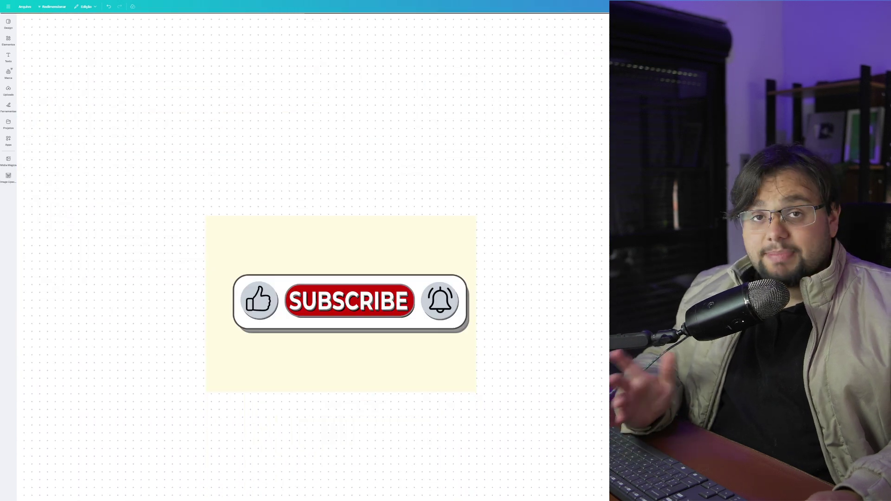